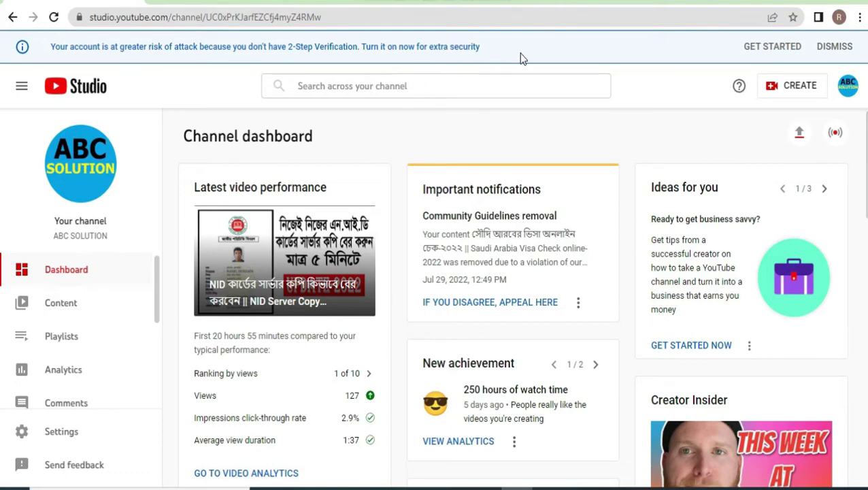
# Follow the YouTube Studio security warning's GET STARTED to the 2-Step Verification page
pyautogui.scroll(-2, 540, 166)
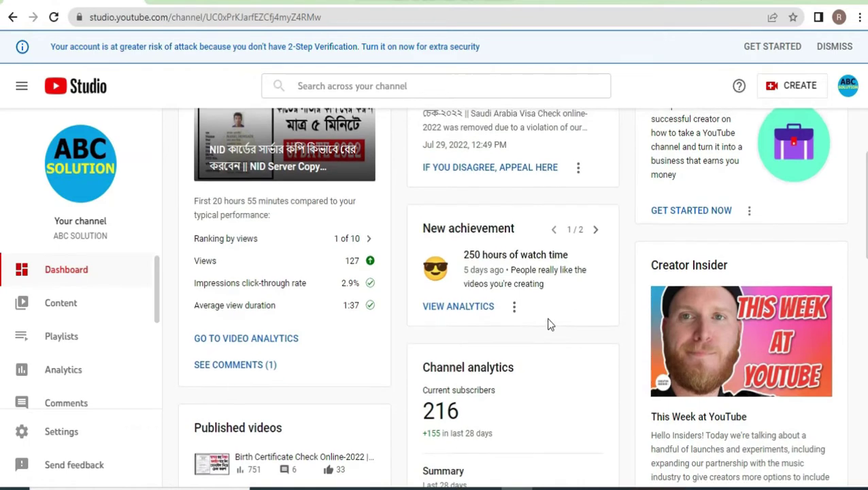
pyautogui.scroll(2, 548, 318)
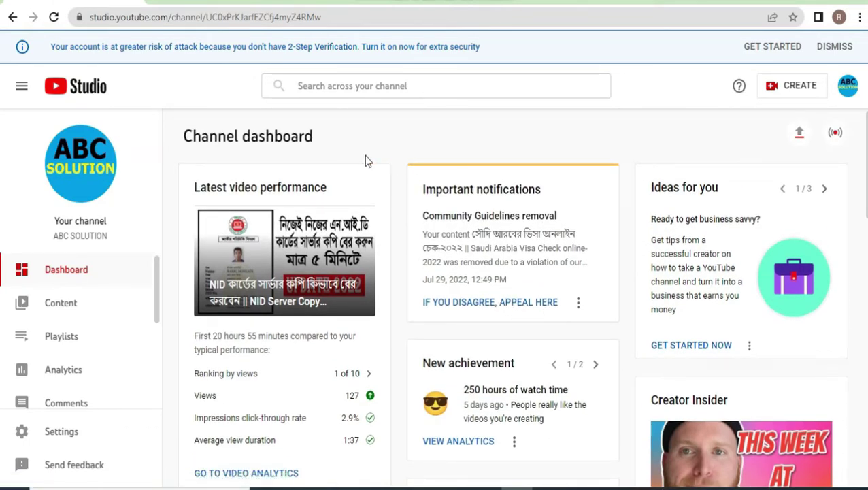
pyautogui.scroll(-2, 645, 136)
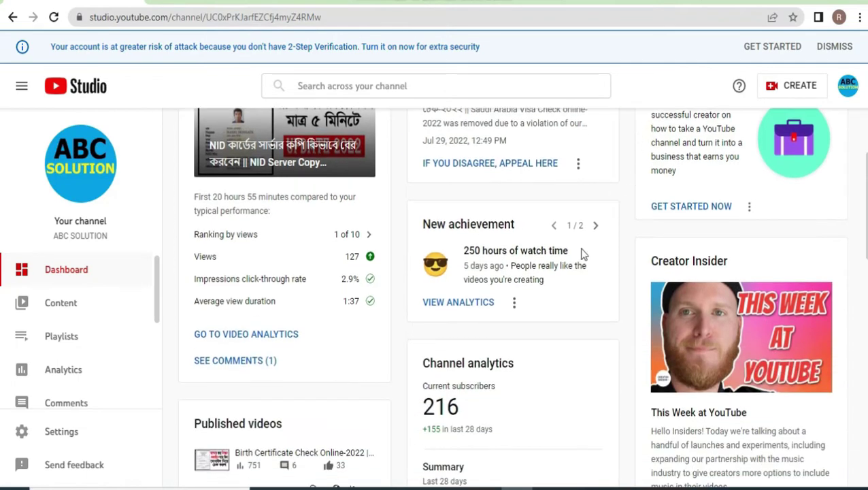
pyautogui.scroll(-2, 555, 257)
pyautogui.scroll(3, 555, 257)
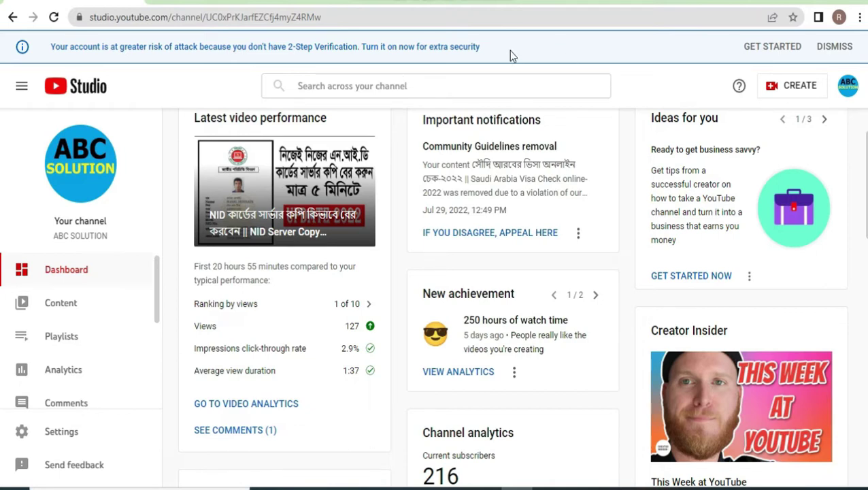
pyautogui.scroll(-3, 494, 181)
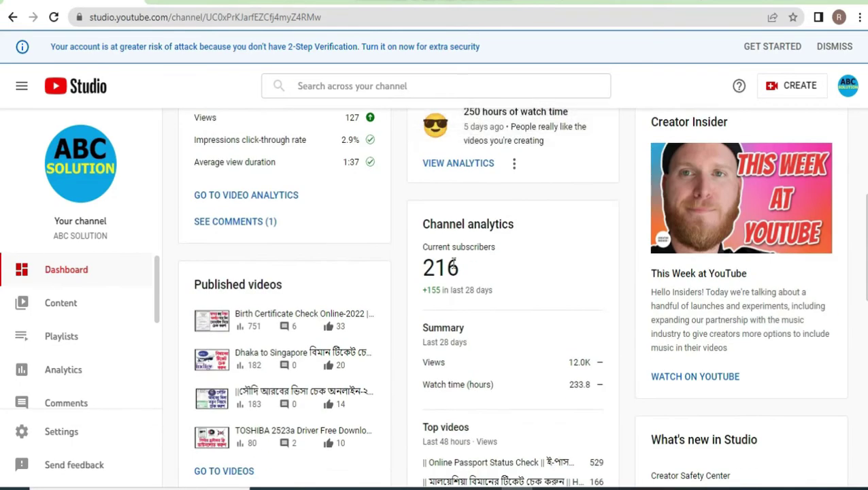
pyautogui.scroll(2, 535, 267)
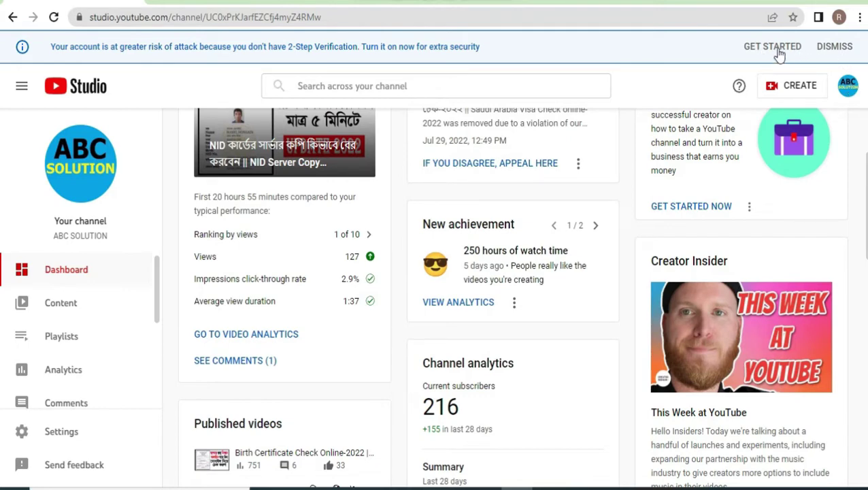
pyautogui.click(776, 48)
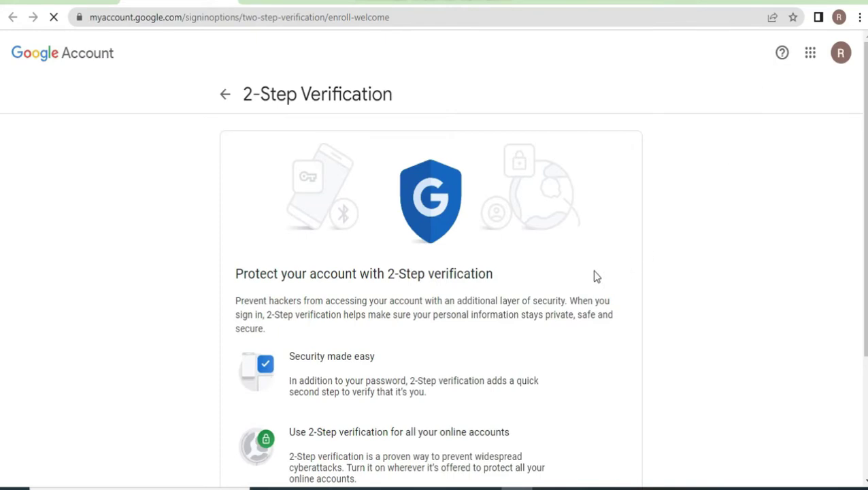
# Begin the 2-Step Verification enrollment from its introduction page
pyautogui.scroll(-3, 647, 275)
pyautogui.scroll(3, 636, 274)
pyautogui.scroll(-3, 612, 232)
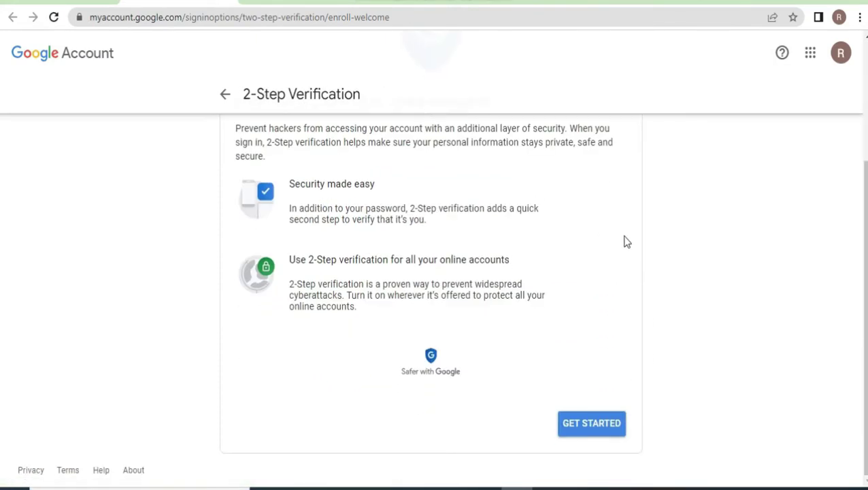
pyautogui.click(602, 428)
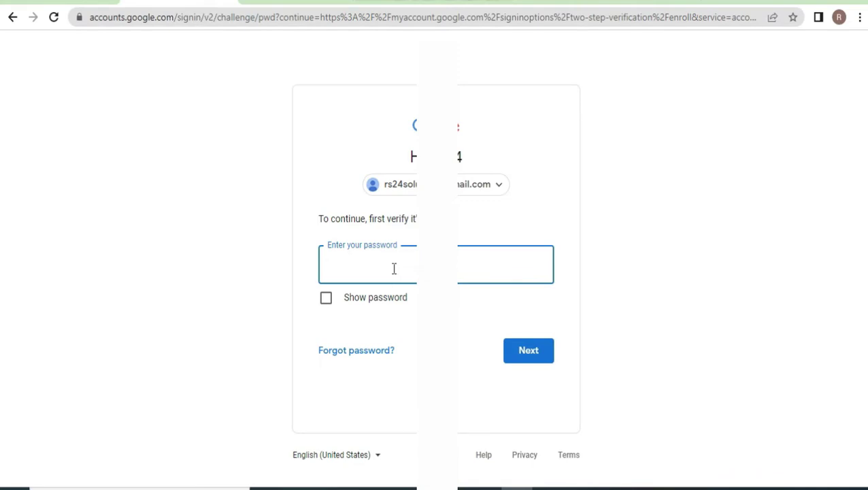
# Re-enter the account password to confirm identity and reach the phone setup step
pyautogui.write('******************')
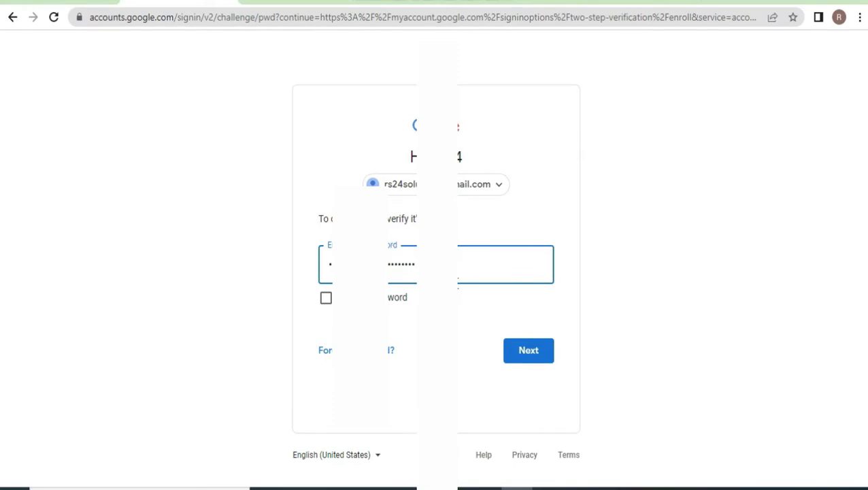
pyautogui.click(525, 350)
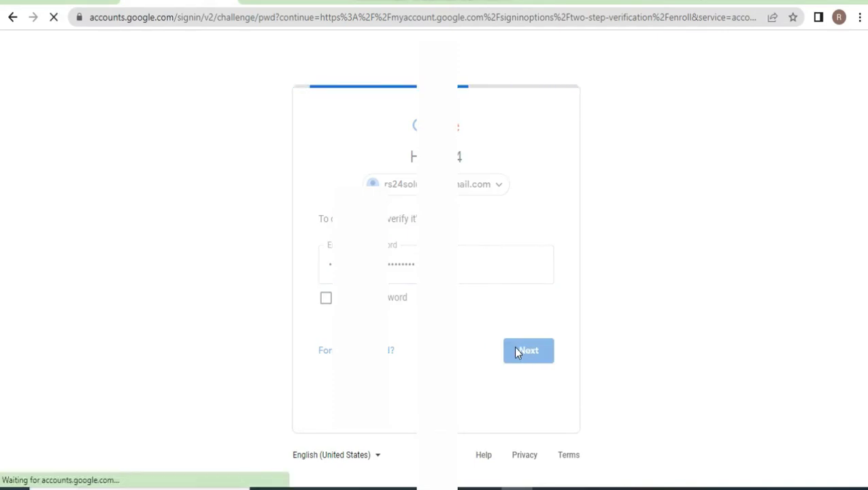
pyautogui.scroll(-3, 504, 302)
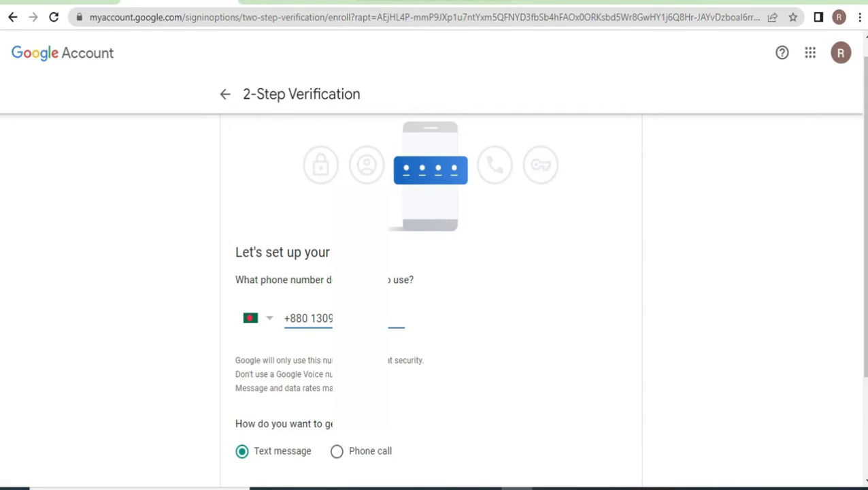
# Keep the entered phone number, choose Text message delivery, and request a verification code
pyautogui.moveTo(290, 320); pyautogui.dragTo(397, 327)
pyautogui.click(393, 323)
pyautogui.scroll(-1, 463, 341)
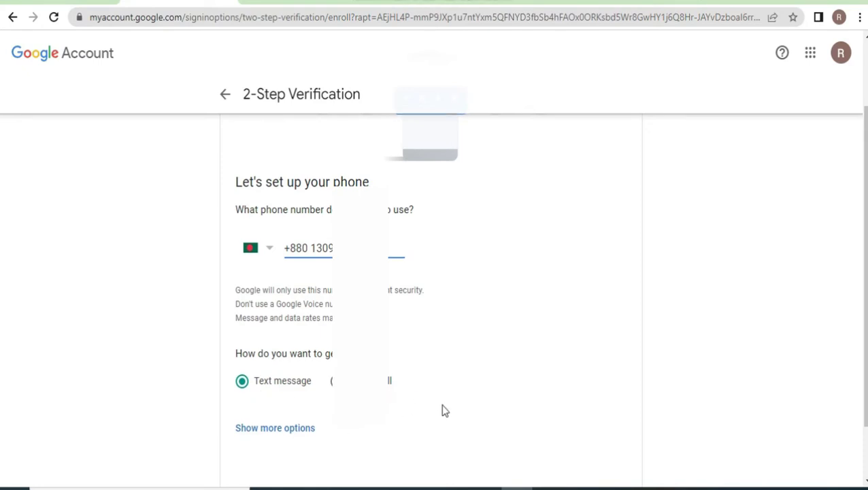
pyautogui.scroll(-1, 282, 331)
pyautogui.click(242, 312)
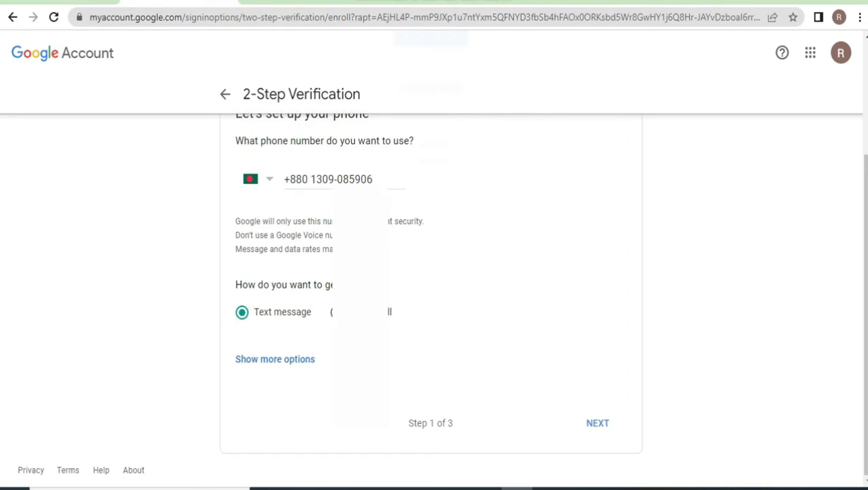
pyautogui.click(332, 312)
pyautogui.click(243, 314)
pyautogui.click(603, 426)
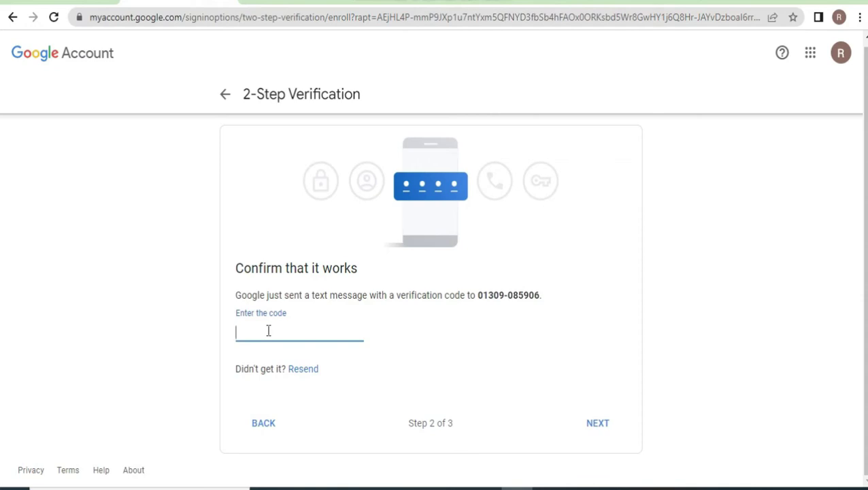
# Enter the texted six-digit verification code to confirm the phone works
pyautogui.click(599, 426)
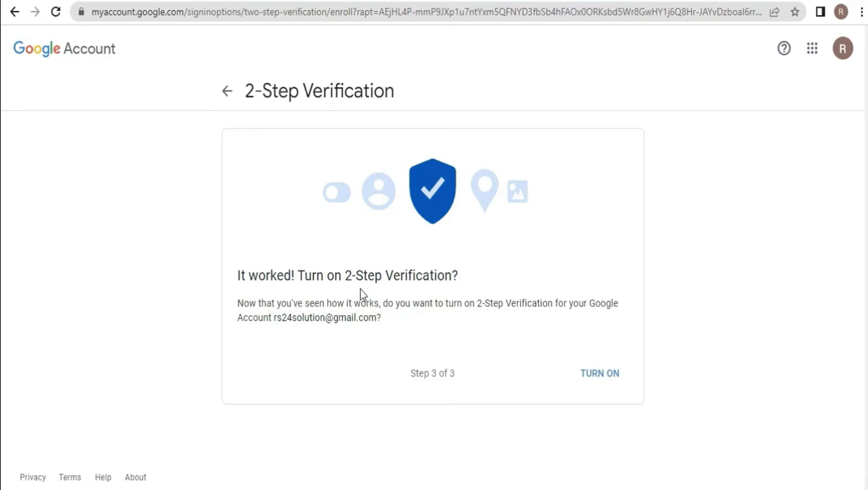
# Turn on 2-Step Verification and review the text-message phone listed as a second step
pyautogui.click(600, 380)
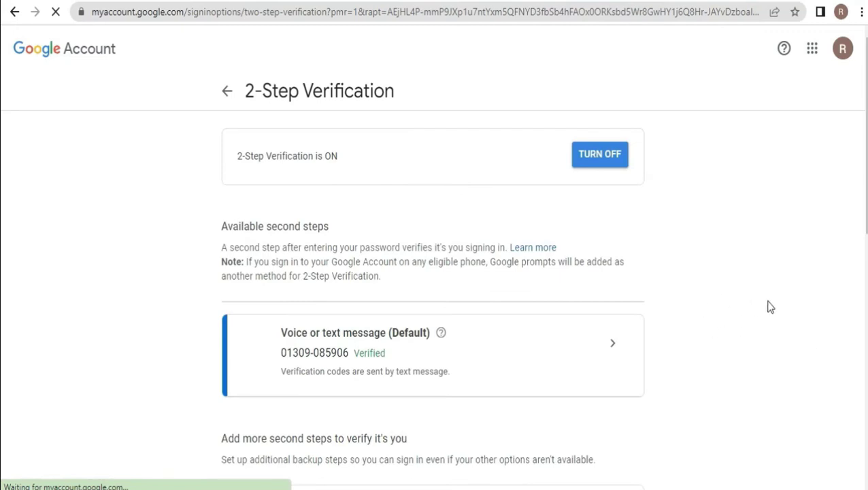
pyautogui.scroll(-8, 769, 313)
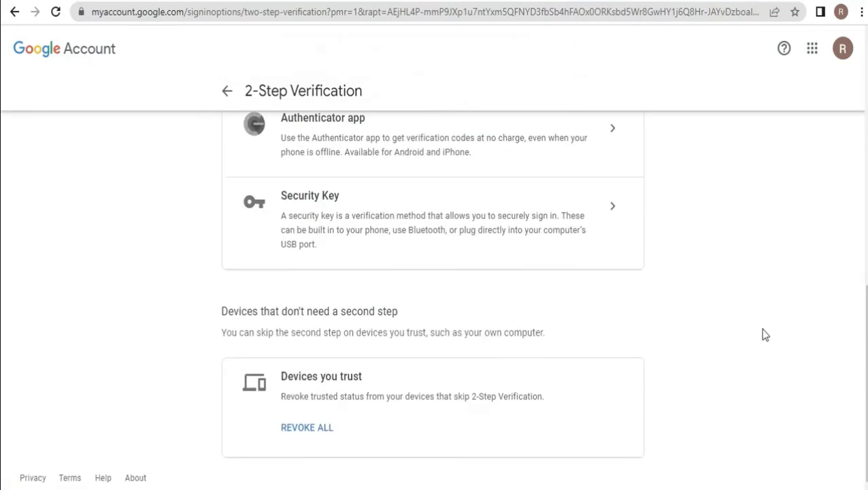
pyautogui.scroll(8, 723, 353)
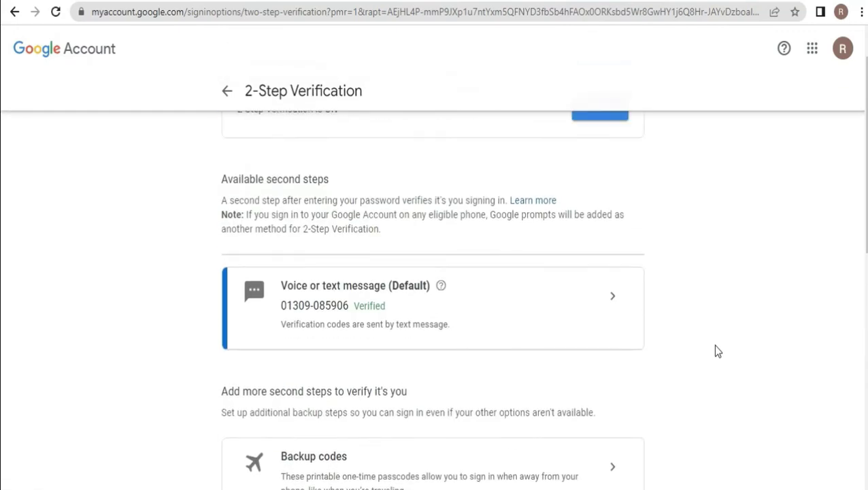
pyautogui.scroll(1, 715, 345)
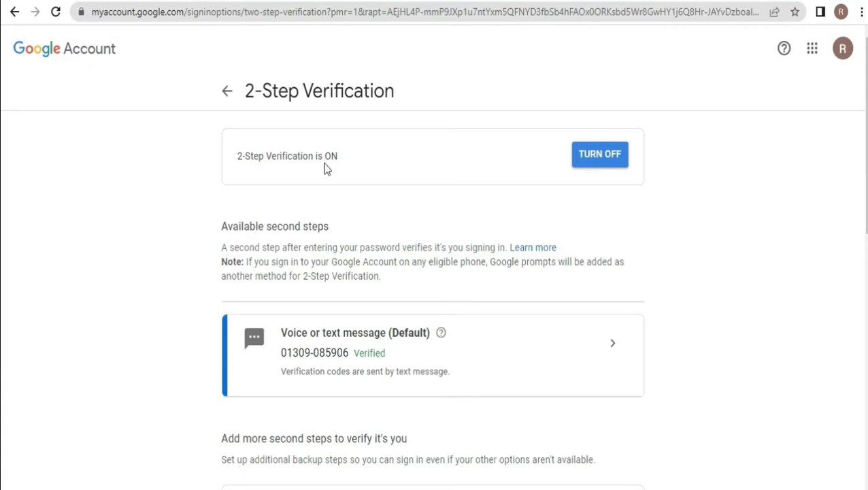
pyautogui.scroll(-6, 750, 271)
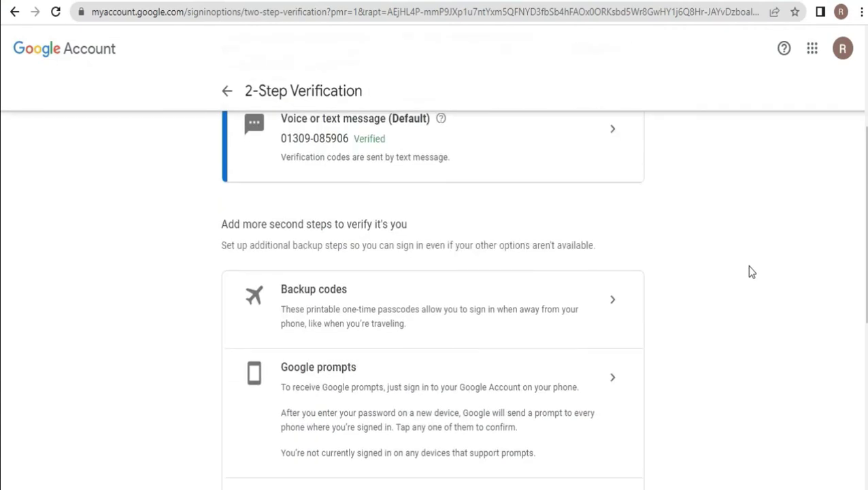
pyautogui.scroll(3, 746, 304)
pyautogui.scroll(3, 740, 329)
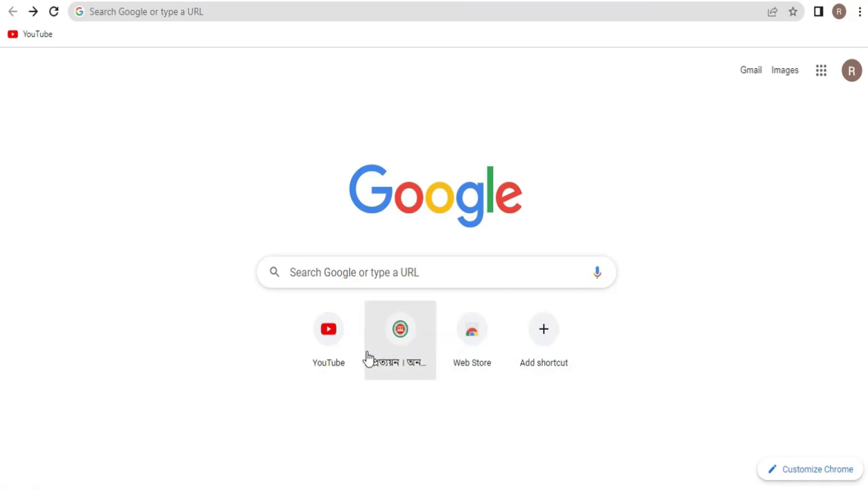
# Open YouTube, go to YouTube Studio from the account menu, and check the dashboard
pyautogui.click(329, 332)
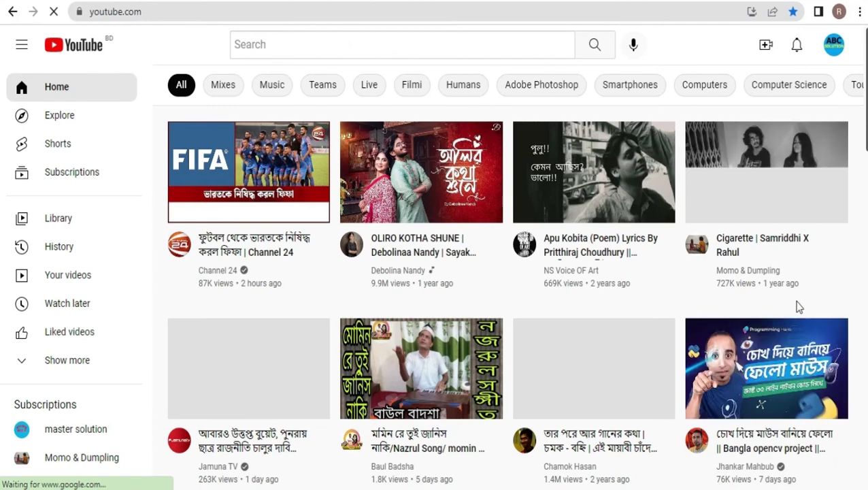
pyautogui.click(835, 46)
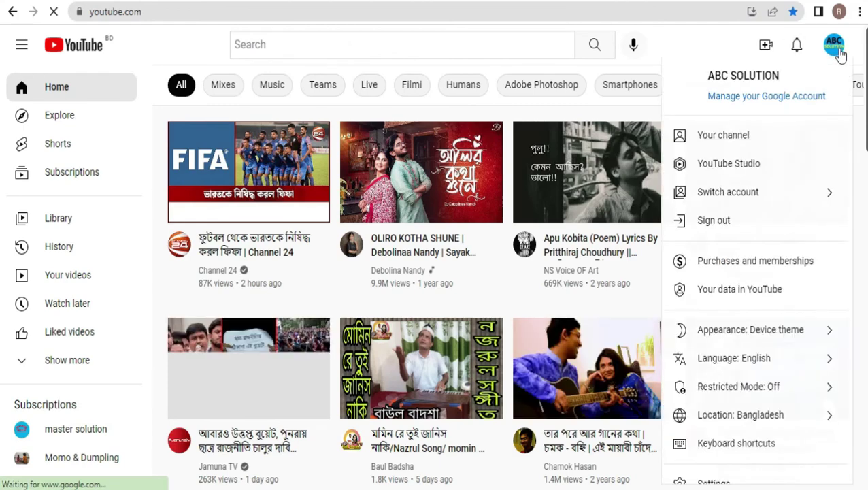
pyautogui.click(728, 140)
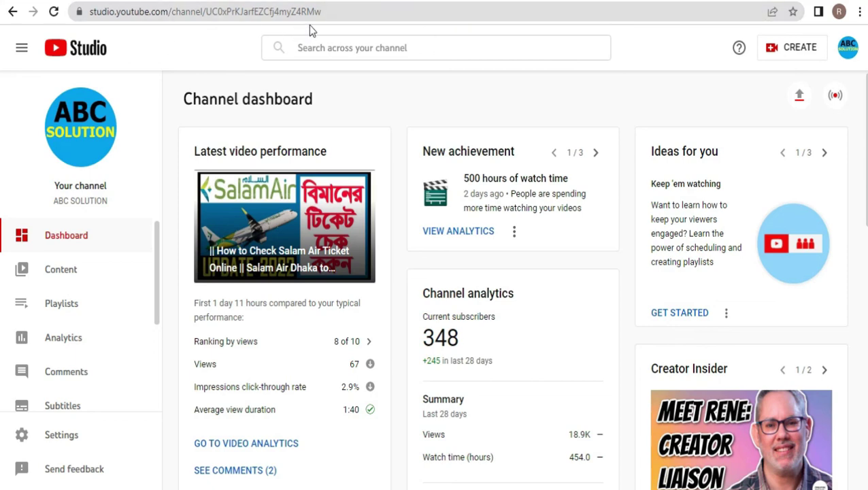
pyautogui.scroll(-2, 605, 169)
pyautogui.scroll(2, 607, 169)
pyautogui.click(553, 487)
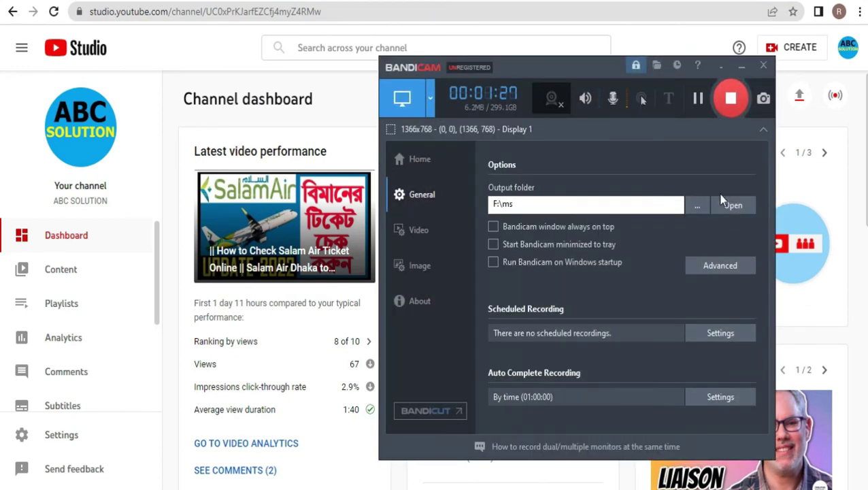